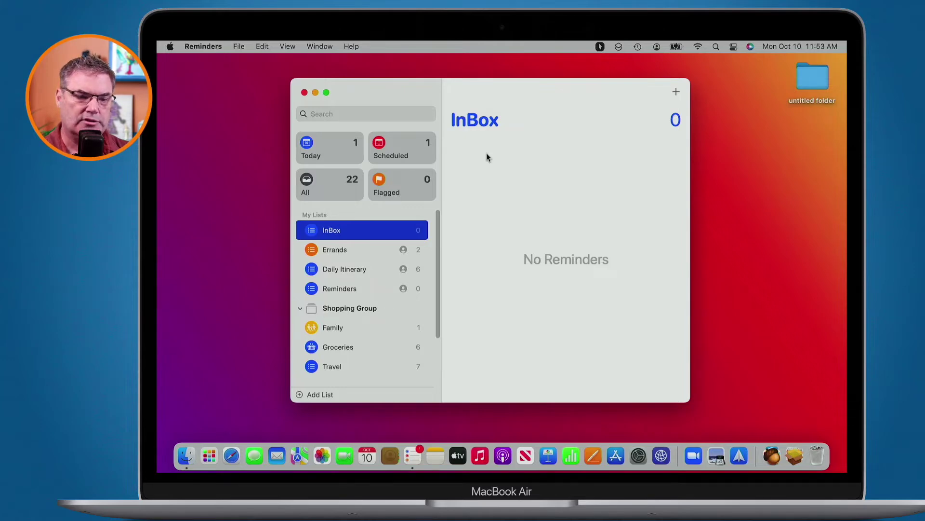
Enter Test, Test 2, Test 3 and Test 4 as new InBox reminders, one per line
{"action": "left_click", "coordinate": [487, 154]}
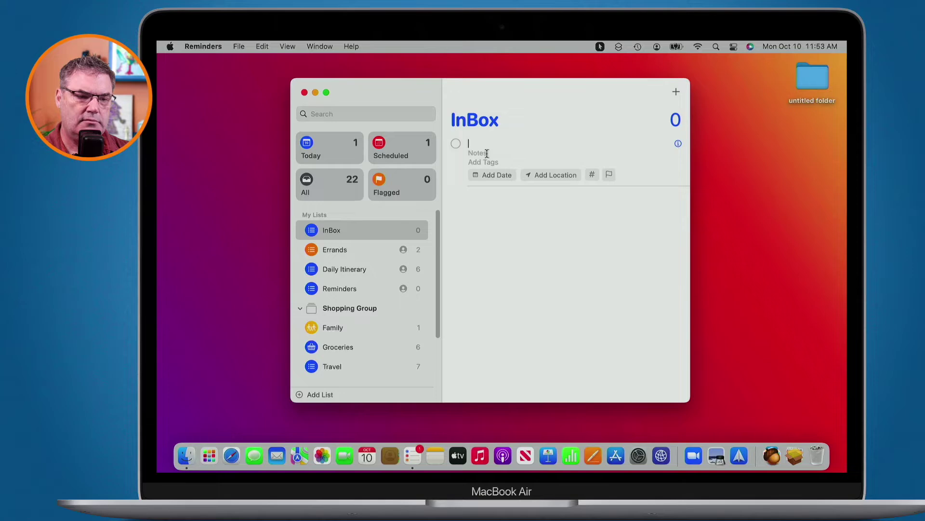
{"action": "type", "text": "Test"}
{"action": "key", "text": "Return"}
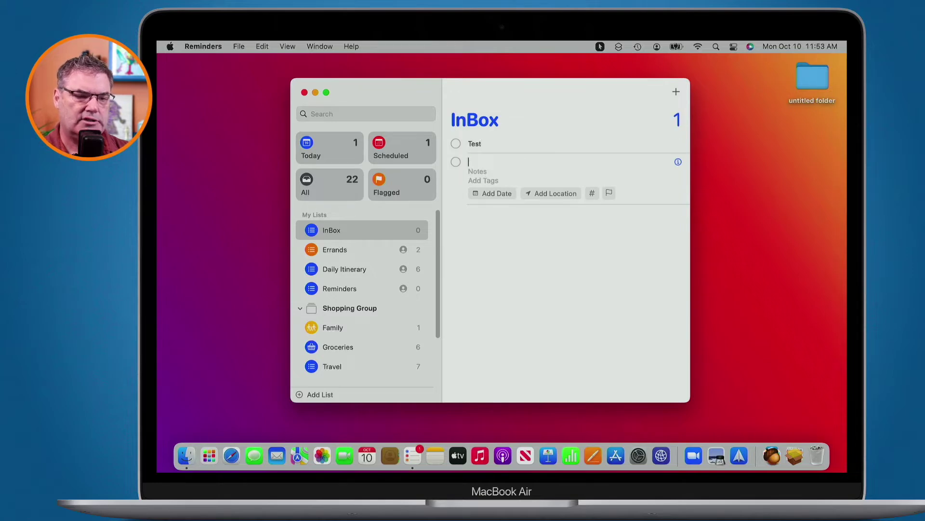
{"action": "type", "text": "Test 2"}
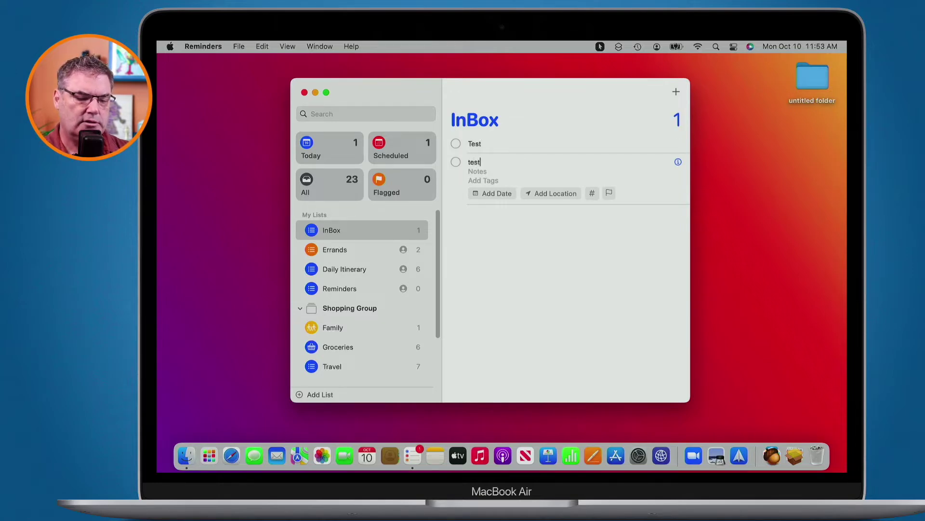
{"action": "key", "text": "Return"}
{"action": "type", "text": "Test 3"}
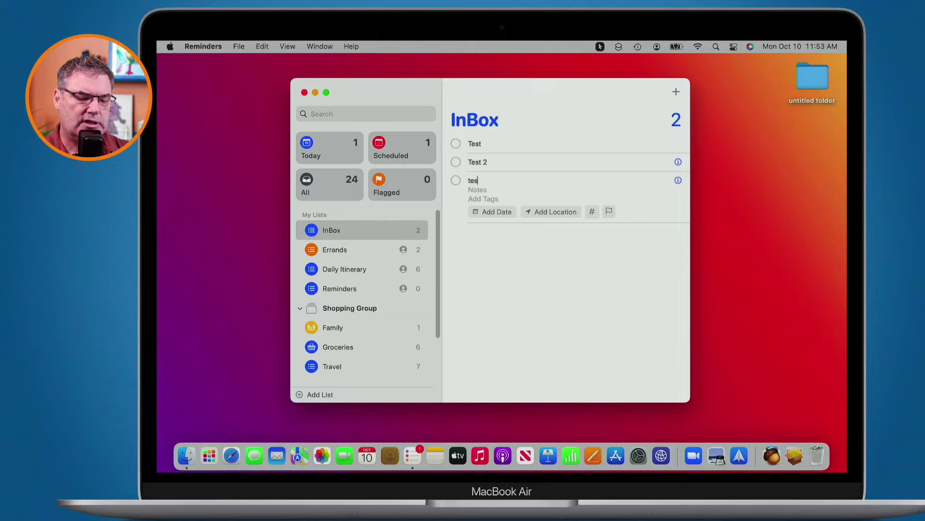
{"action": "key", "text": "Return"}
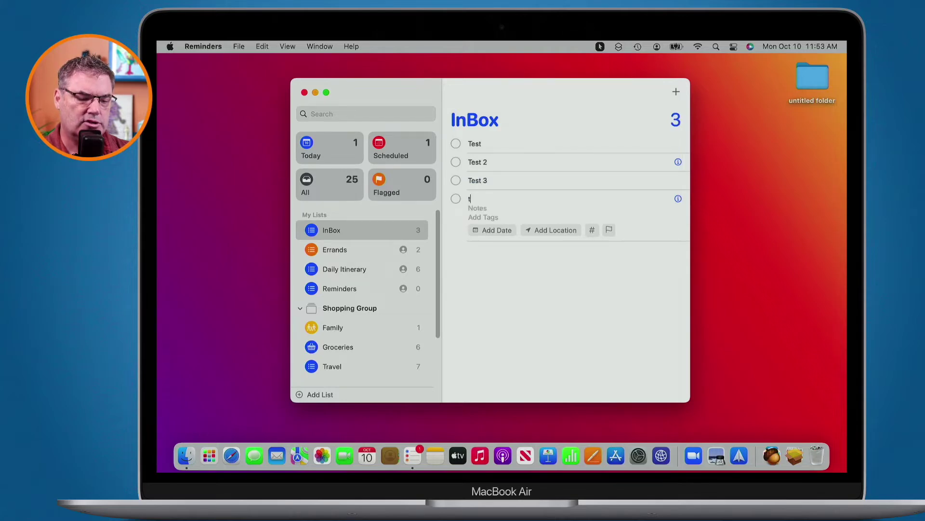
{"action": "type", "text": "Test 4"}
{"action": "key", "text": "Return"}
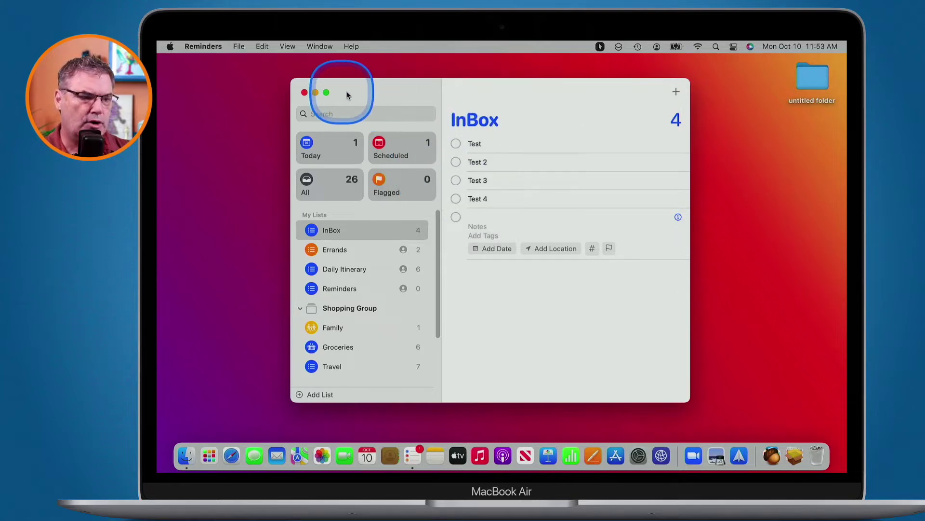
Sort the InBox by Creation Date using View > Sort By
{"action": "left_click", "coordinate": [291, 51]}
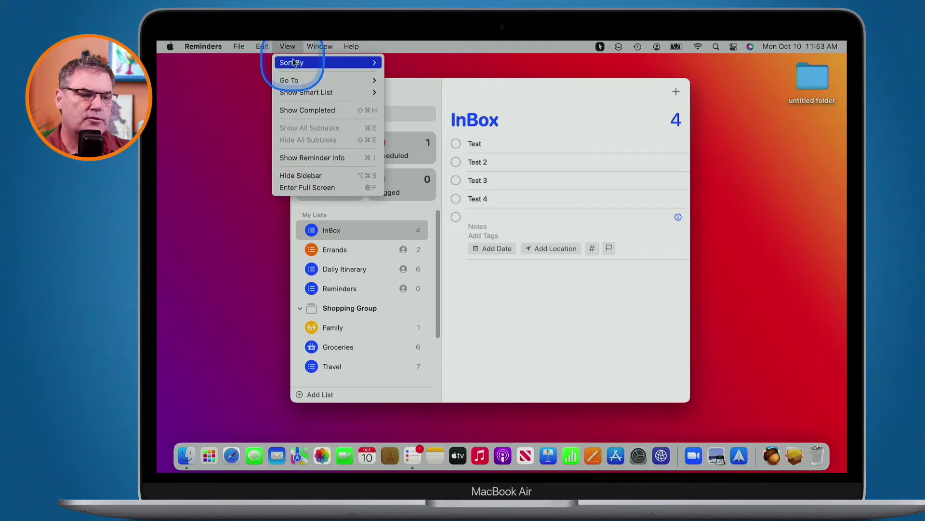
{"action": "mouse_move", "coordinate": [292, 61]}
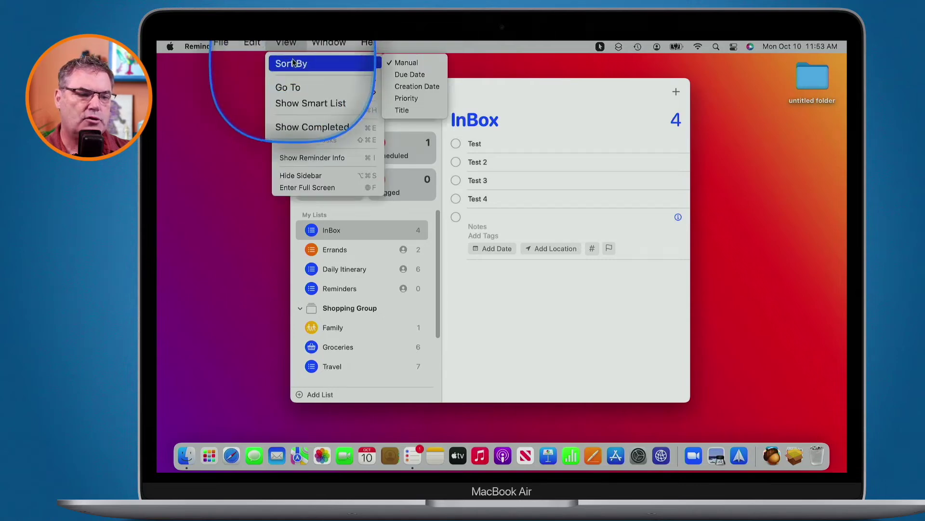
{"action": "left_click", "coordinate": [409, 88]}
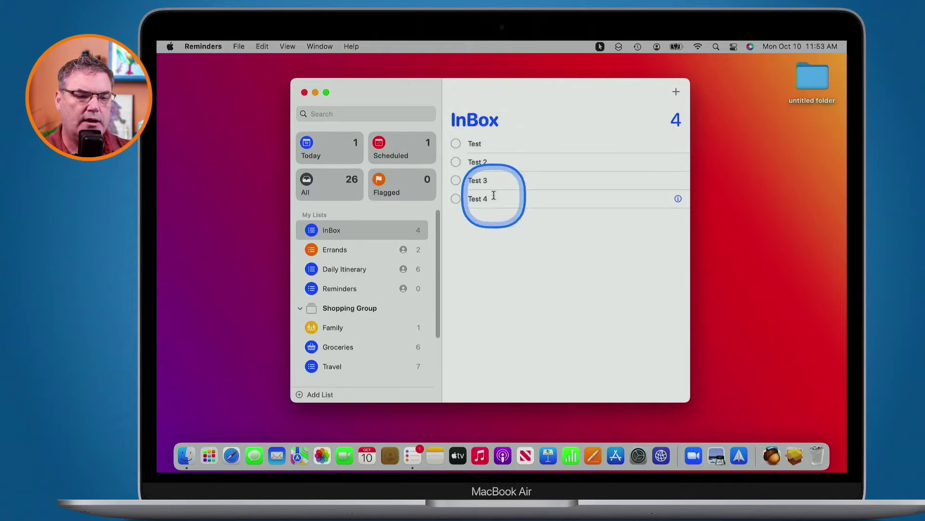
Add a fifth reminder named Test 5 below Test 4
{"action": "key", "text": "Return"}
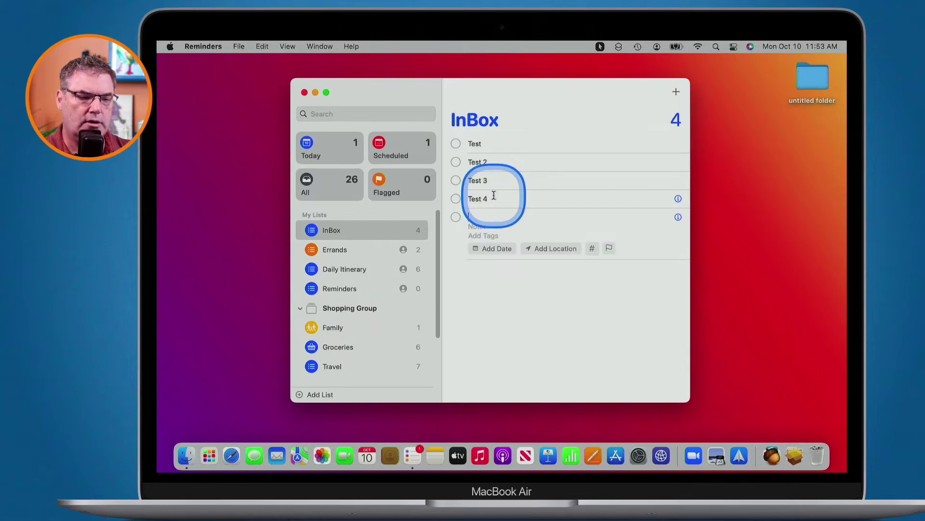
{"action": "type", "text": "Test 5"}
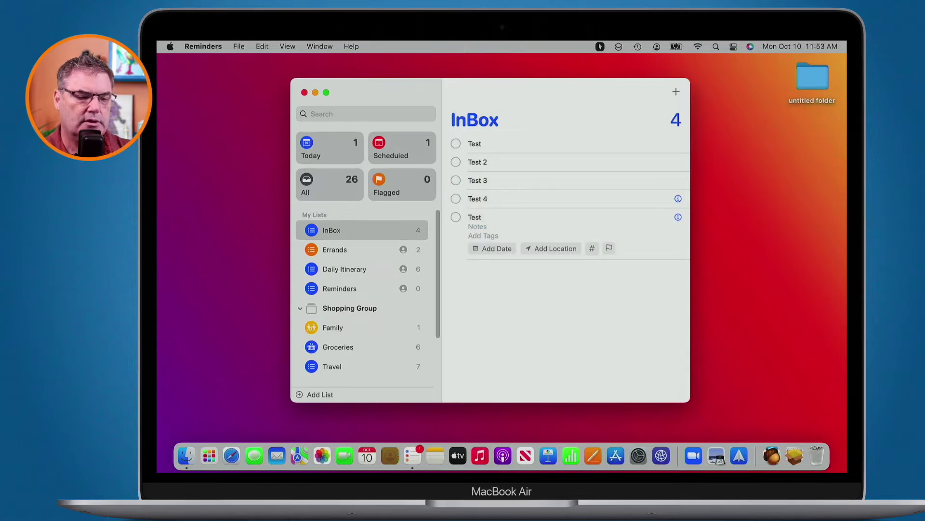
{"action": "key", "text": "Return"}
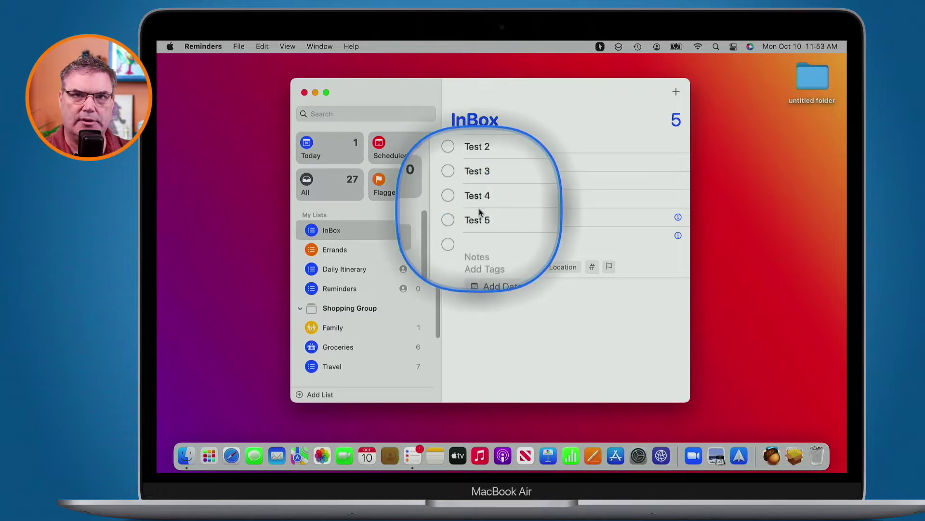
Change the InBox sort order to Newest First so Test 5 leads the list
{"action": "left_click", "coordinate": [288, 47]}
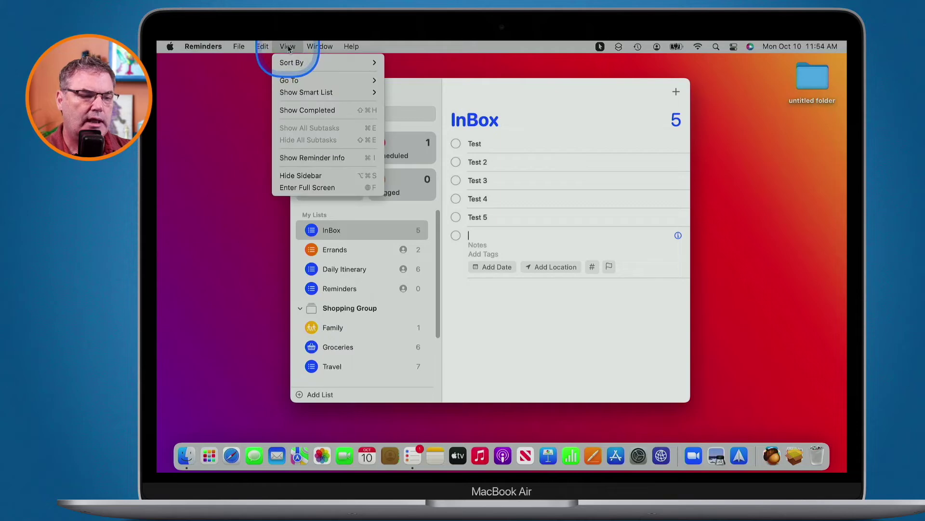
{"action": "mouse_move", "coordinate": [291, 64]}
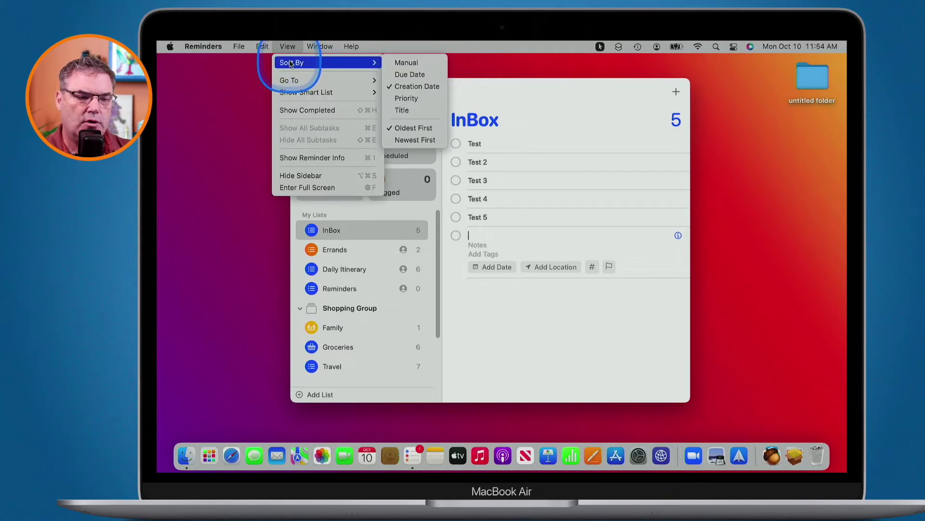
{"action": "left_click", "coordinate": [405, 141]}
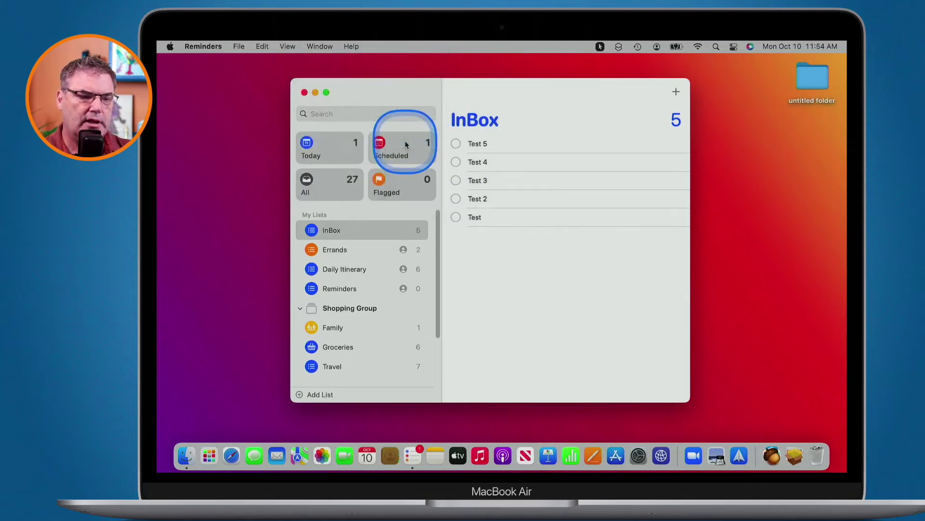
{"action": "left_click", "coordinate": [506, 301]}
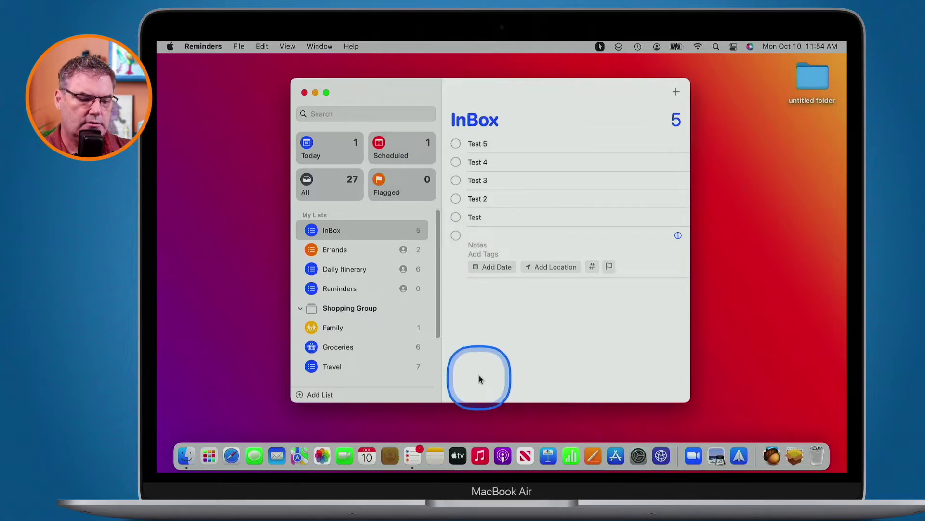
Add a reminder named Test 6, which lands at the top of the list
{"action": "type", "text": "Test 6"}
{"action": "key", "text": "Return"}
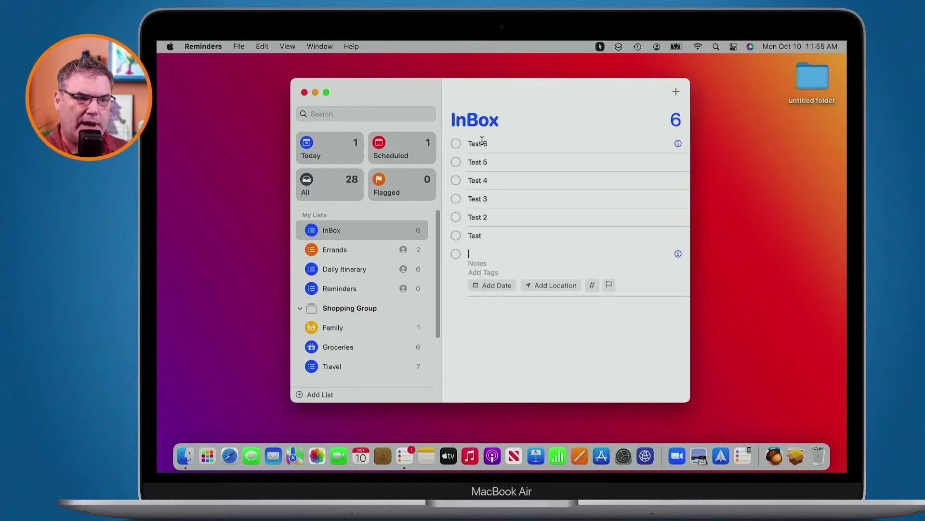
Switch the InBox sort back to Manual so it reads Test through Test 6
{"action": "left_click", "coordinate": [287, 47]}
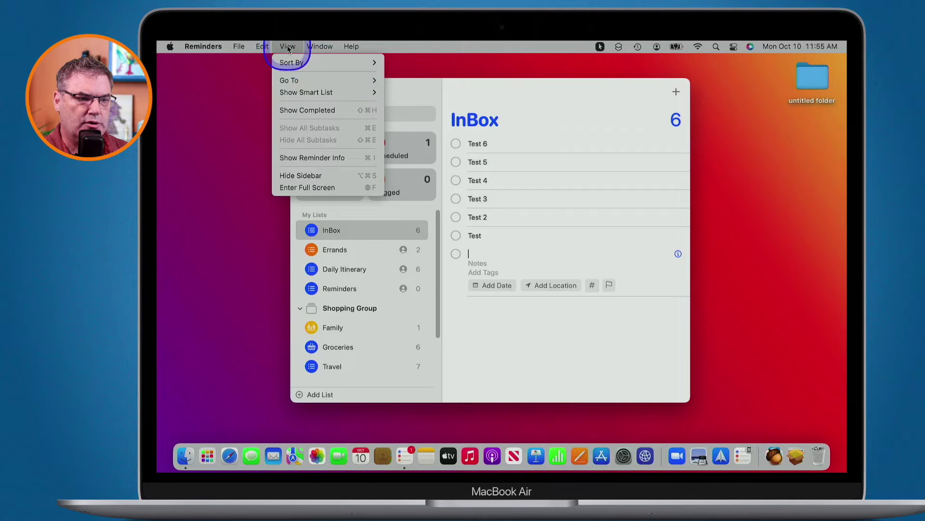
{"action": "mouse_move", "coordinate": [290, 70]}
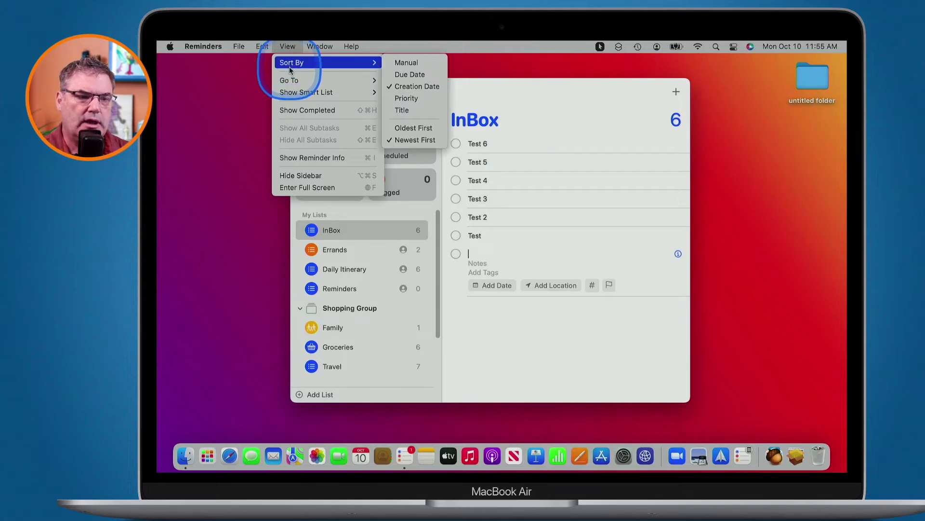
{"action": "left_click", "coordinate": [405, 64]}
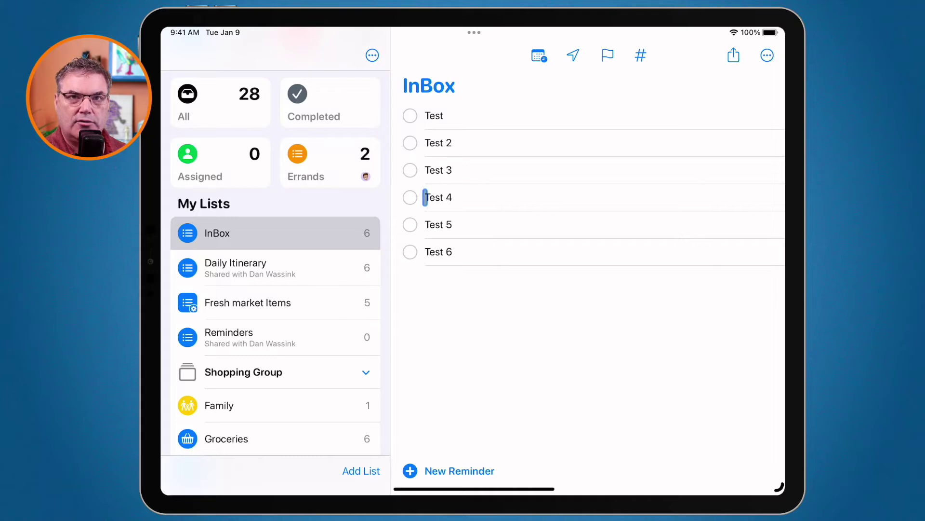
On the iPad, add reminders Test 7 and Test 8 below Test 6
{"action": "key", "text": "super+n"}
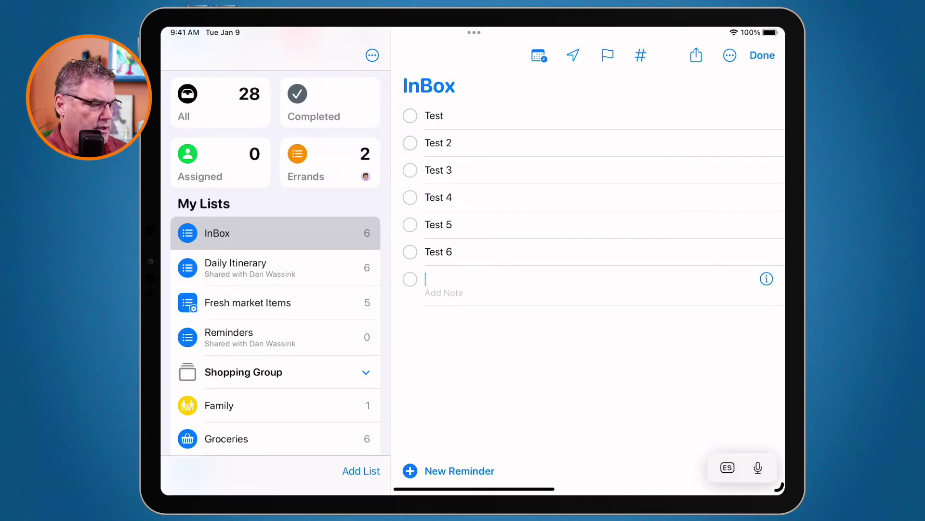
{"action": "type", "text": "Test 7"}
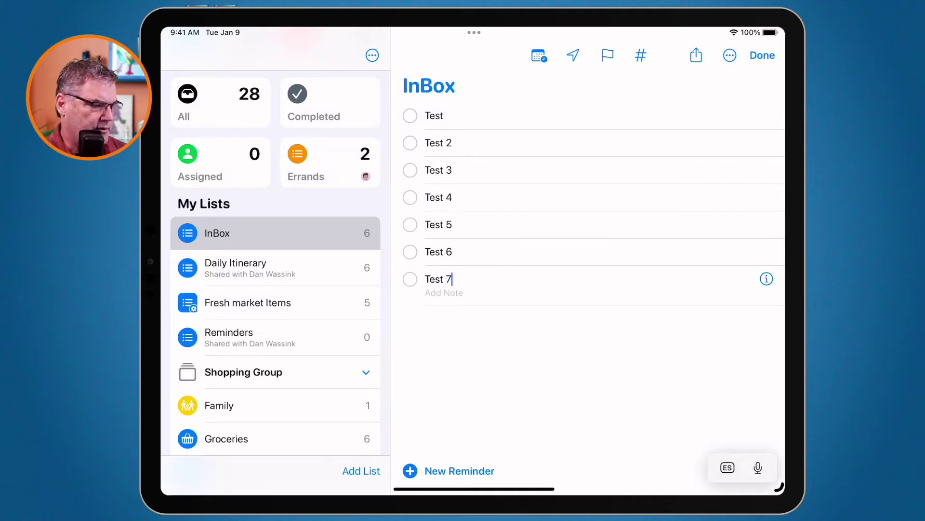
{"action": "key", "text": "Return"}
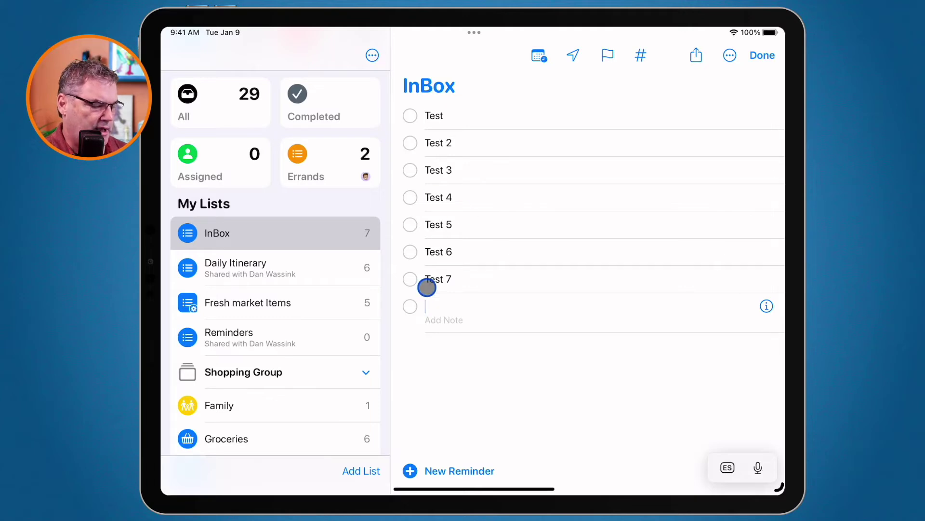
{"action": "type", "text": "Test 8"}
{"action": "key", "text": "Return"}
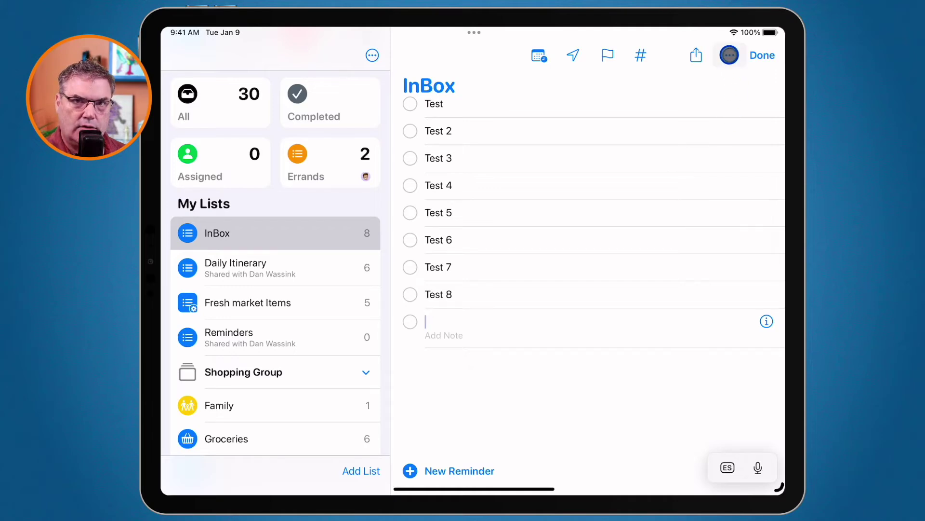
Set the iPad InBox to sort by Creation Date, then order it Newest First
{"action": "left_click", "coordinate": [729, 55]}
{"action": "left_click", "coordinate": [617, 145]}
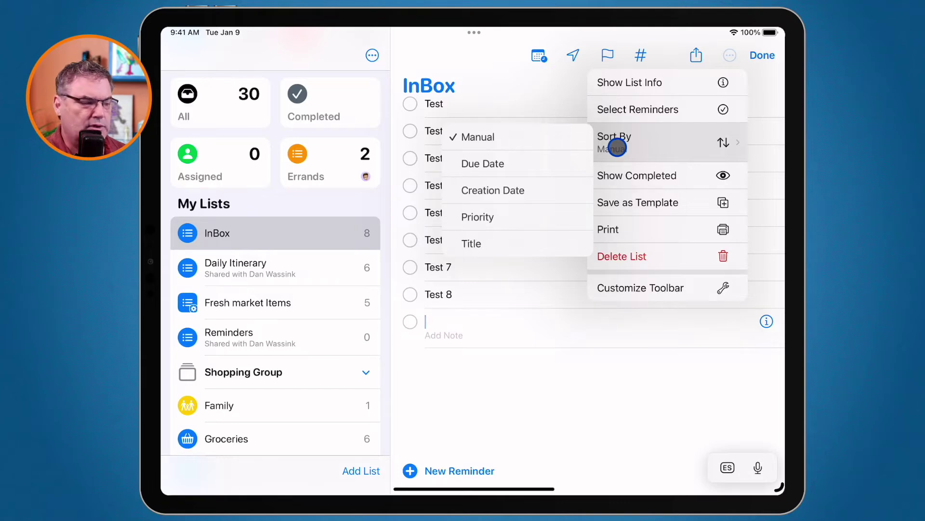
{"action": "left_click", "coordinate": [500, 194]}
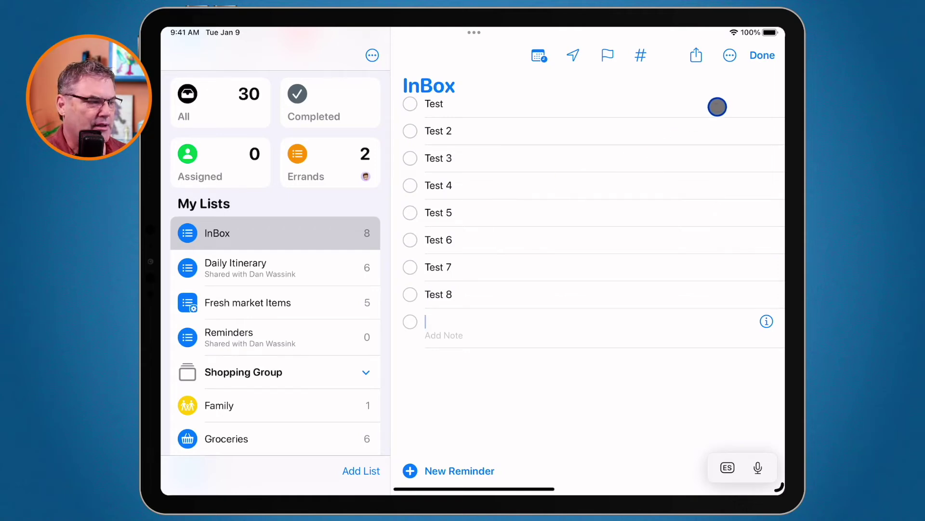
{"action": "left_click", "coordinate": [729, 53]}
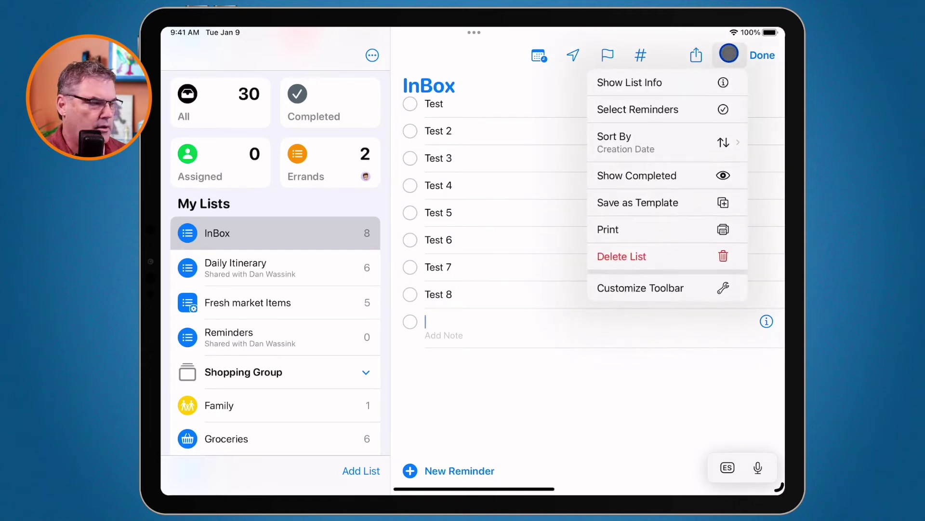
{"action": "left_click", "coordinate": [616, 146]}
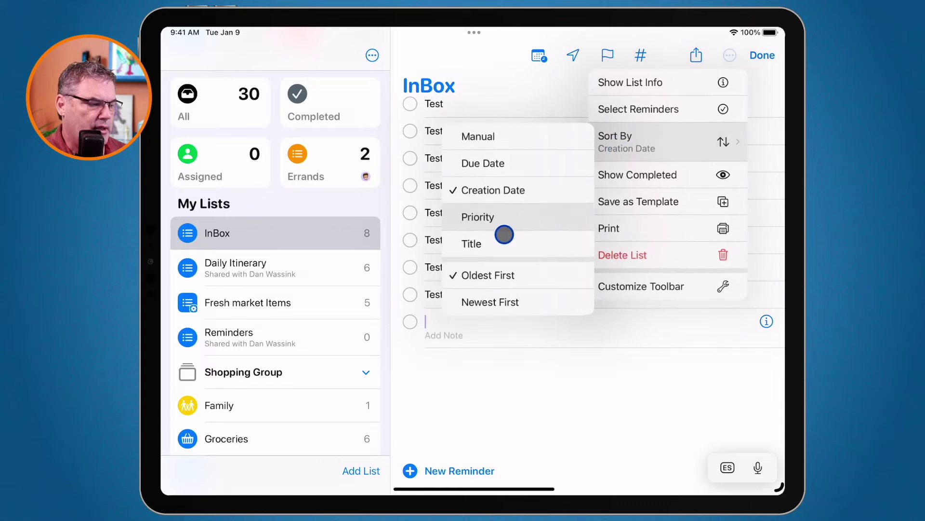
{"action": "left_click", "coordinate": [481, 303]}
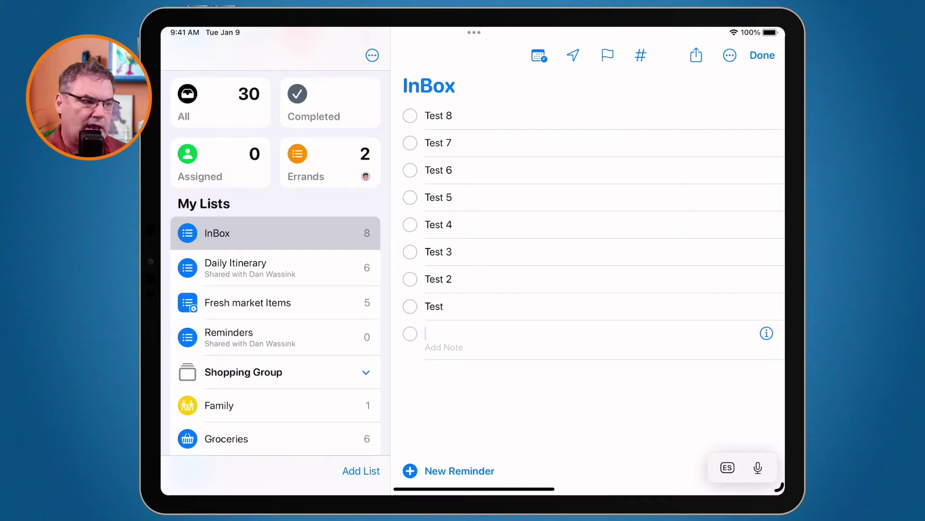
Set the iPad InBox's Sort By option to Manual, restoring Test through Test 8
{"action": "left_click", "coordinate": [730, 55]}
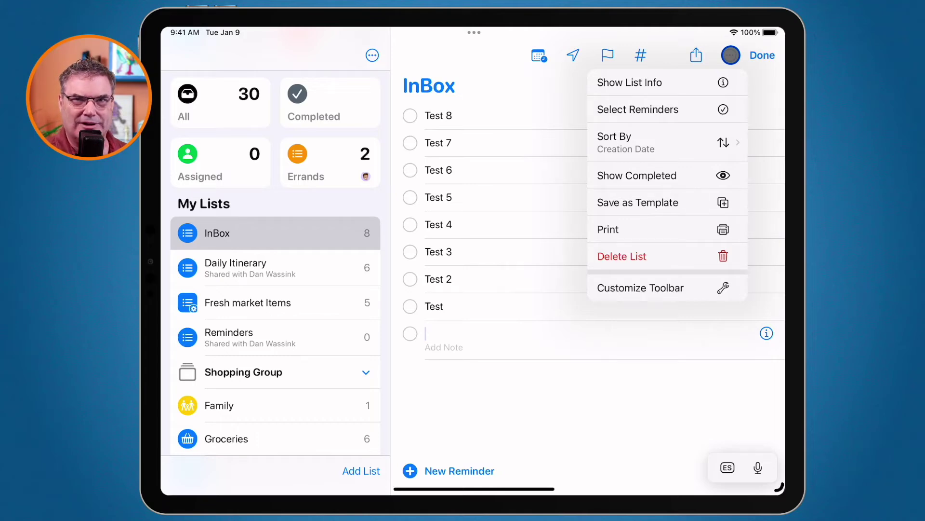
{"action": "left_click", "coordinate": [648, 140]}
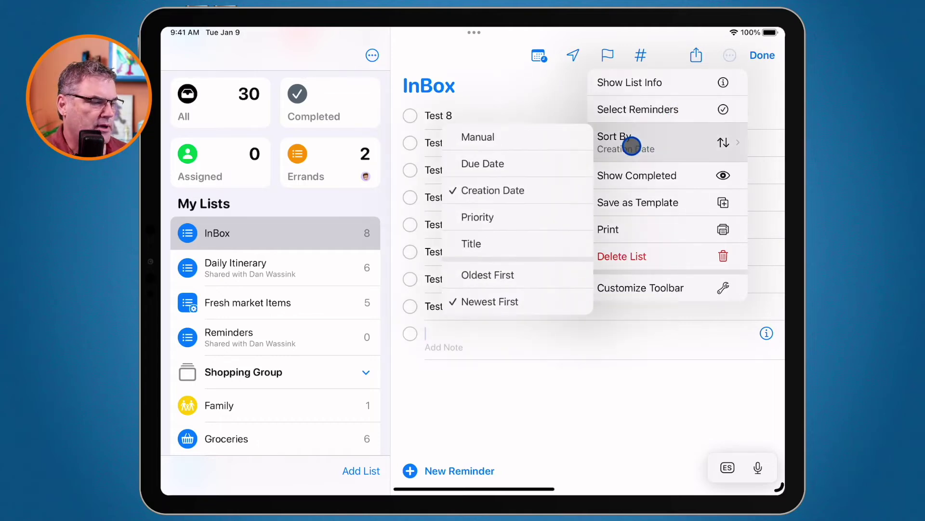
{"action": "left_click", "coordinate": [512, 137]}
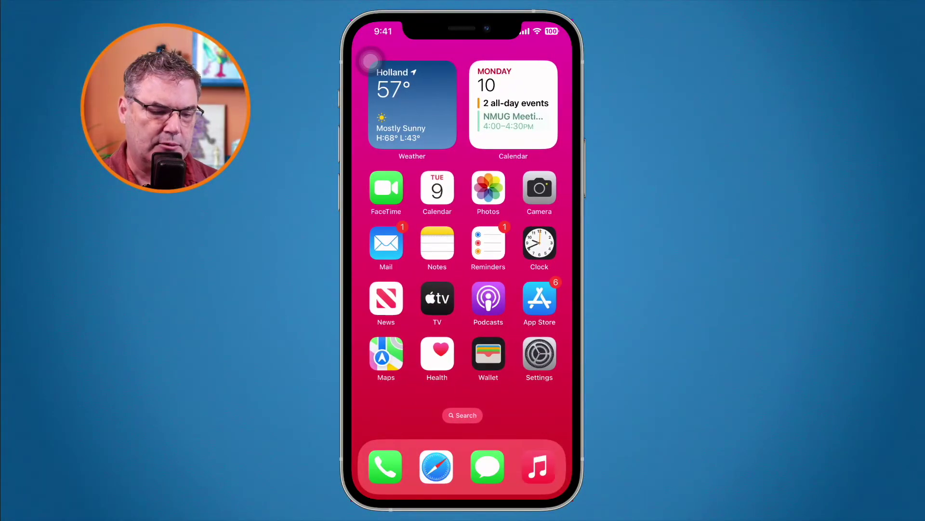
Launch Reminders on the iPhone and check the InBox's Sort By menu without changing it
{"action": "left_click", "coordinate": [483, 242]}
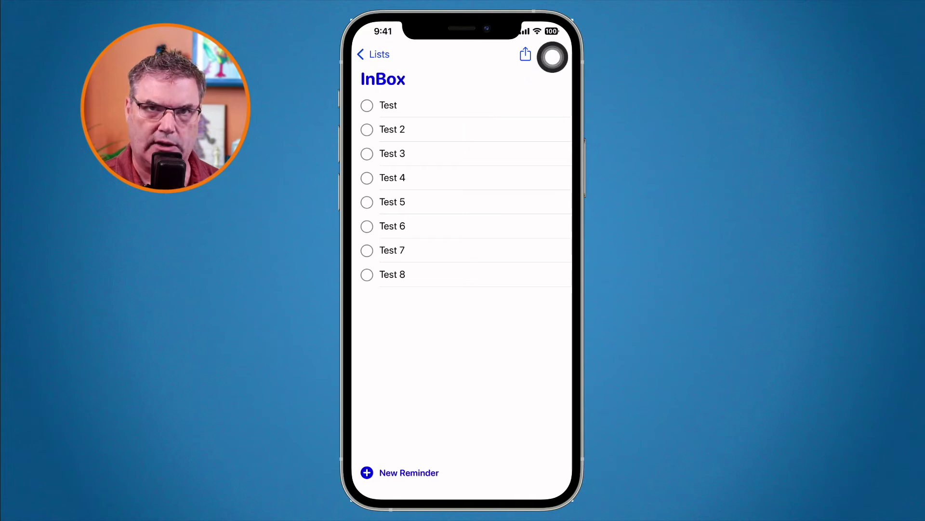
{"action": "left_click", "coordinate": [553, 57]}
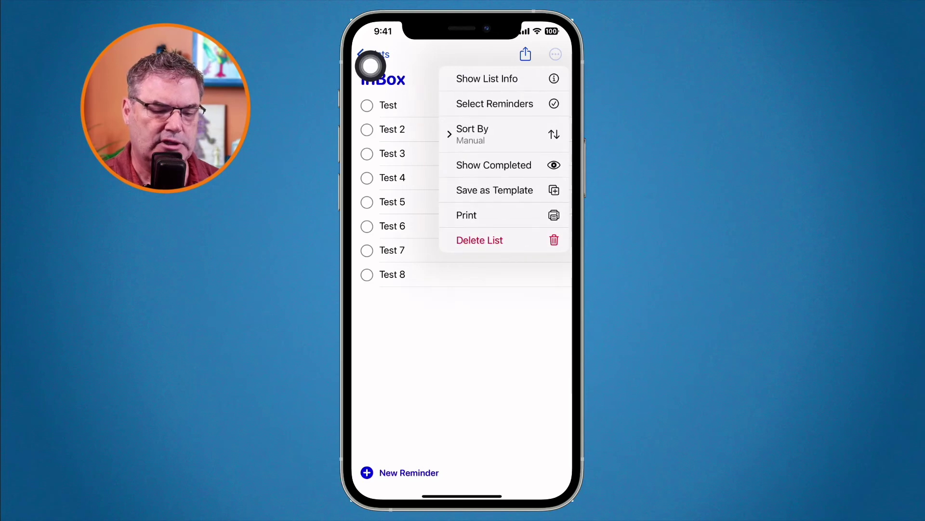
{"action": "left_click", "coordinate": [489, 131]}
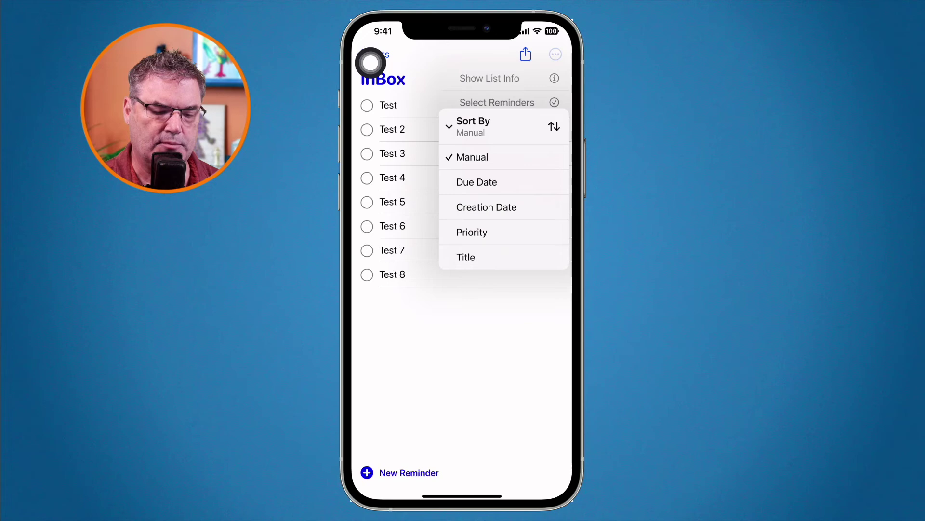
{"action": "left_click", "coordinate": [370, 62]}
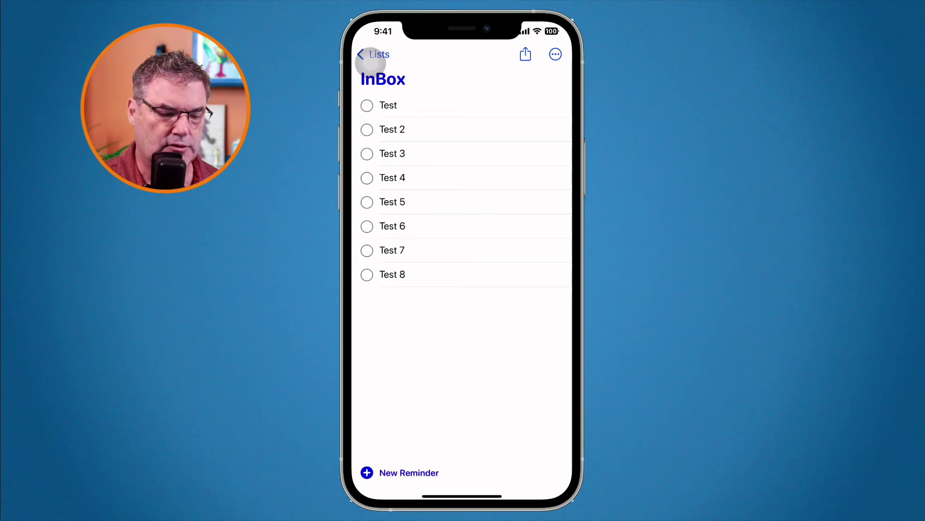
Choose Newest First in the iPhone InBox's sort options so Test 8 is on top
{"action": "left_click", "coordinate": [554, 55]}
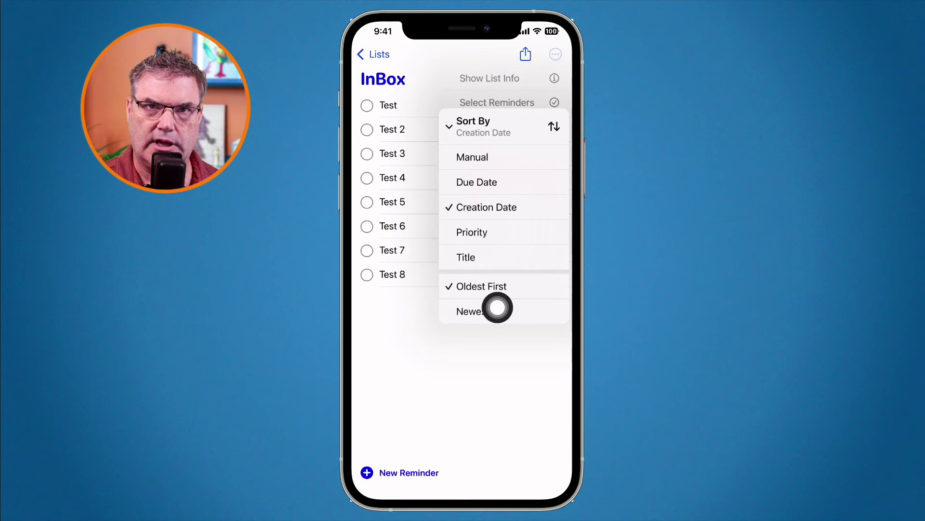
{"action": "left_click", "coordinate": [552, 307]}
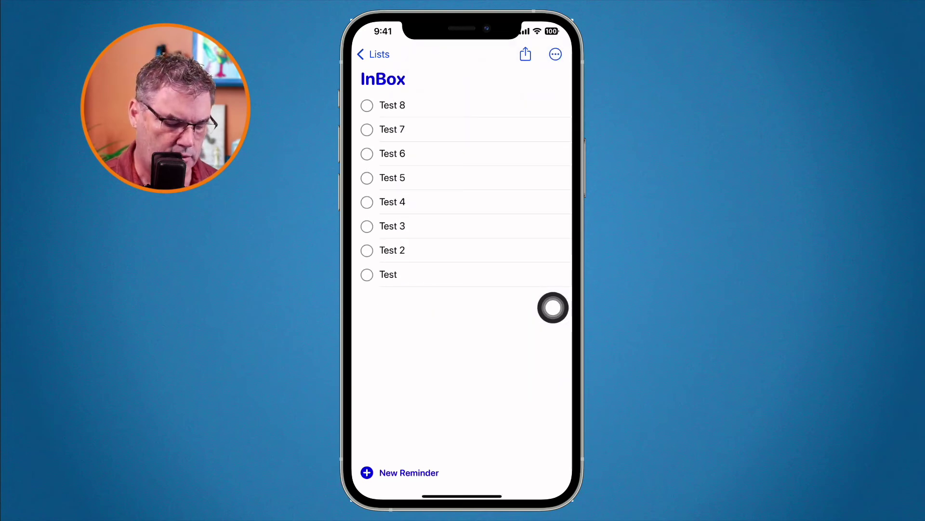
Add a new reminder titled 'Test 9' at the end of the iPhone InBox
{"action": "left_click", "coordinate": [513, 481]}
{"action": "type", "text": "Te"}
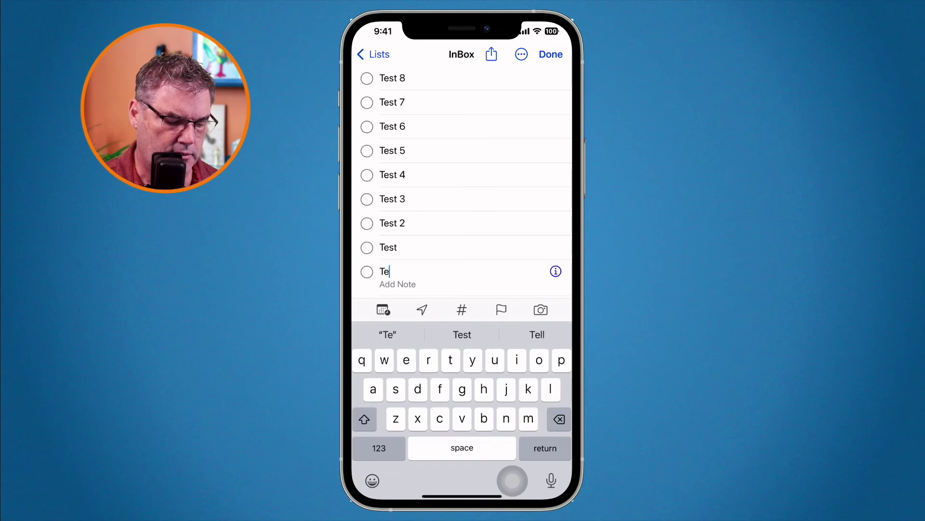
{"action": "type", "text": "st "}
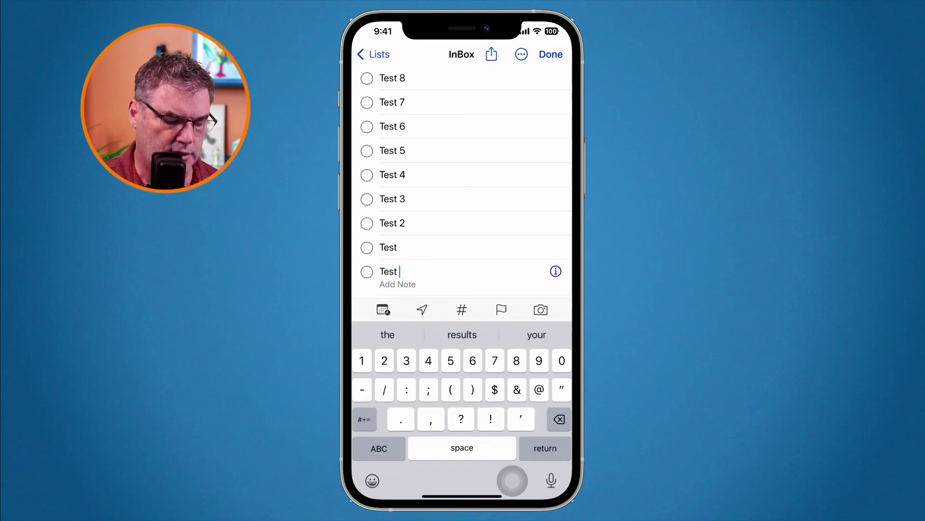
{"action": "type", "text": "9"}
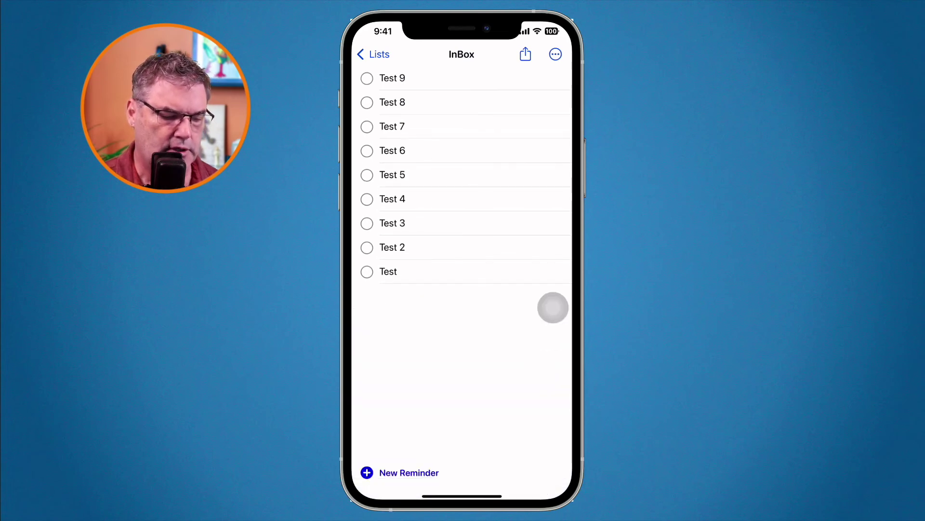